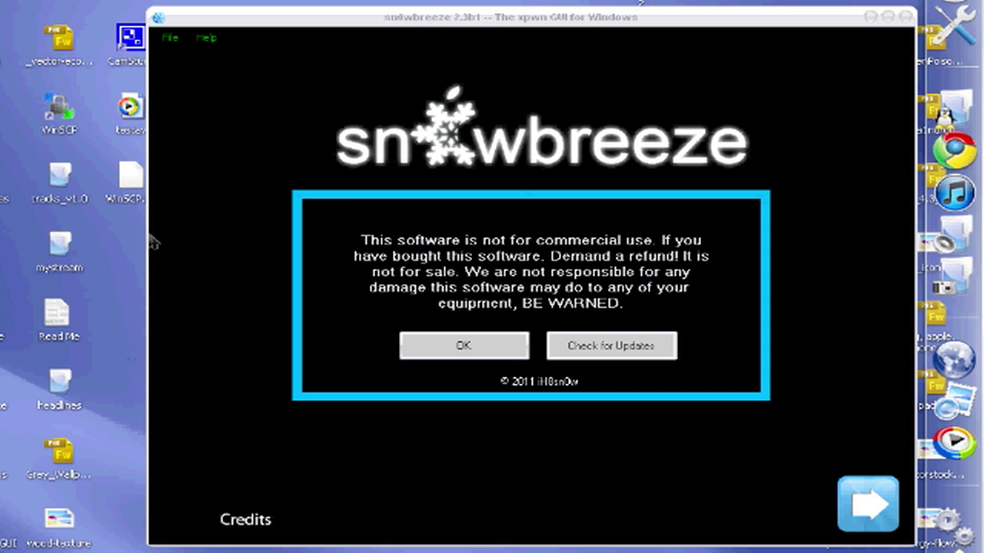
- Accept the non-commercial use notice and continue to the IPSW selection page
{"action": "left_click_drag", "start_coordinate": [219, 17], "coordinate": [509, 50]}
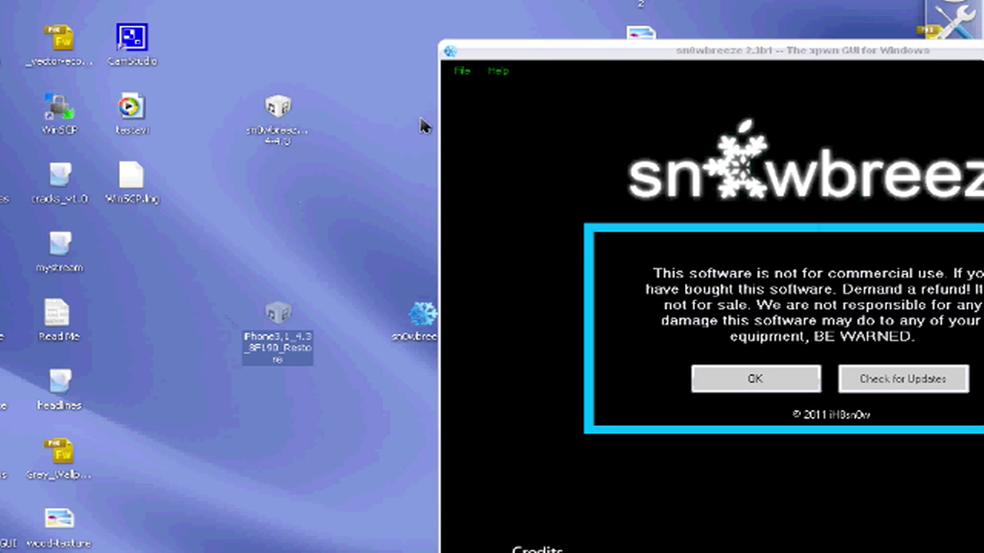
{"action": "left_click_drag", "start_coordinate": [525, 48], "coordinate": [268, 38]}
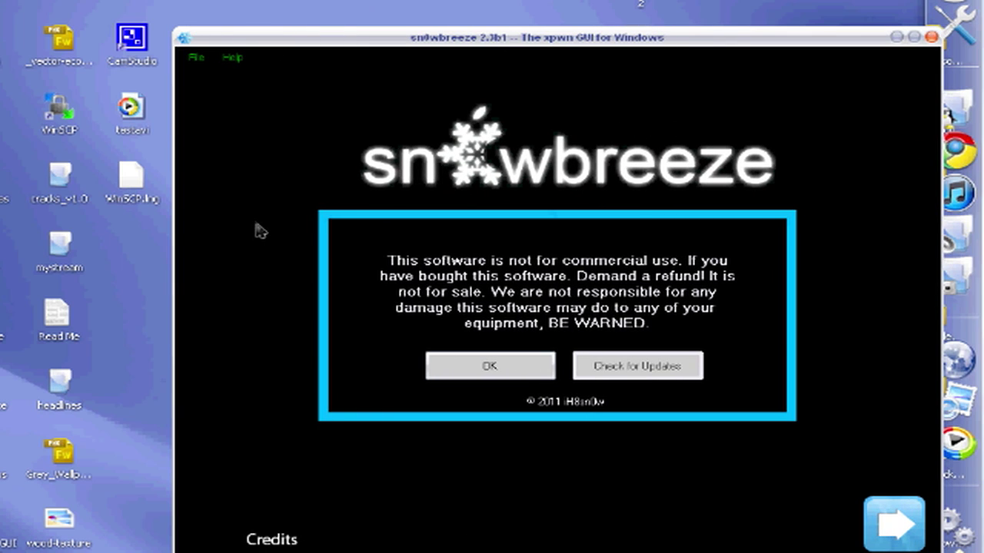
{"action": "left_click", "coordinate": [487, 366]}
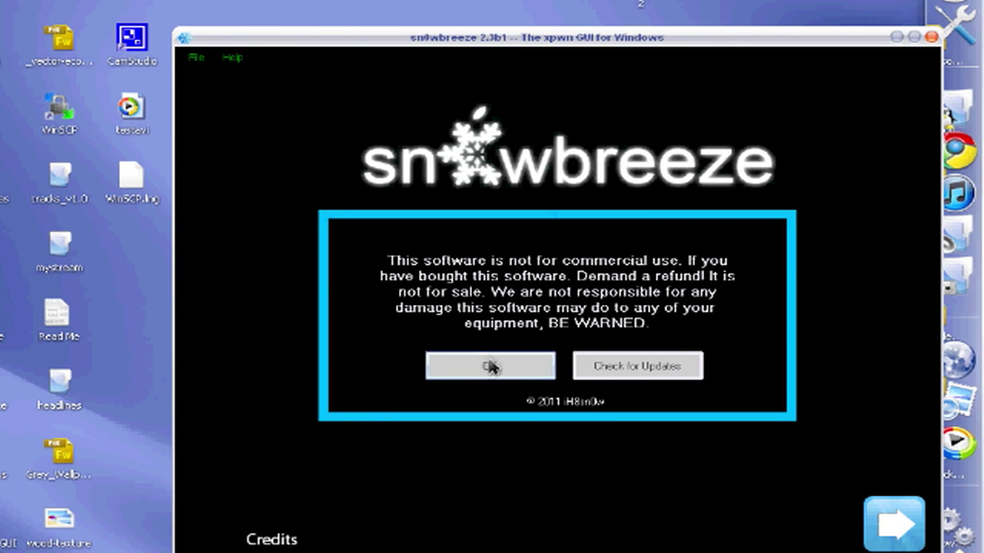
{"action": "left_click", "coordinate": [895, 533]}
- Load the iPhone3,1_4.3_8F190_Restore firmware file from the desktop as the source IPSW
{"action": "left_click", "coordinate": [248, 307]}
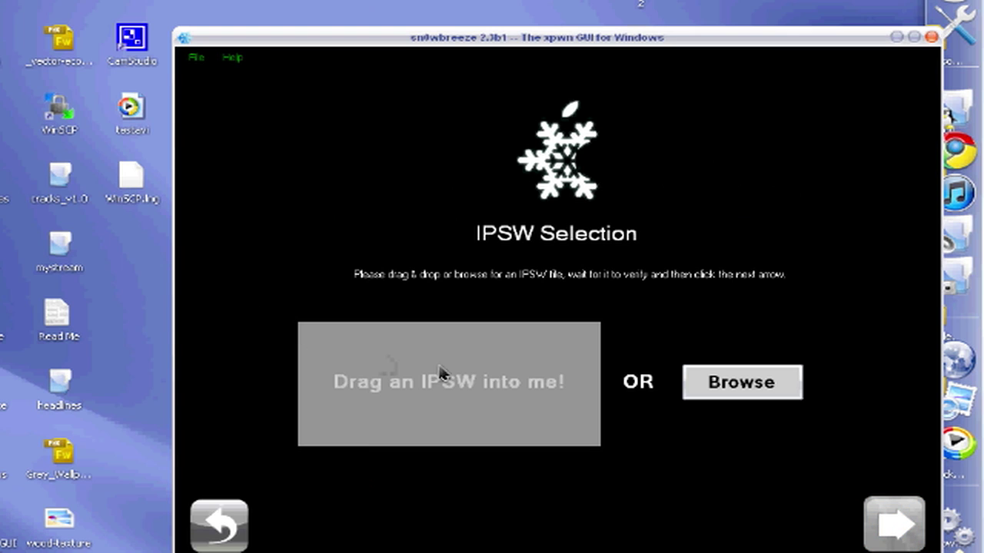
{"action": "left_click_drag", "start_coordinate": [256, 36], "coordinate": [383, 7]}
{"action": "left_click_drag", "start_coordinate": [274, 309], "coordinate": [535, 359]}
{"action": "left_click_drag", "start_coordinate": [462, 18], "coordinate": [264, 33]}
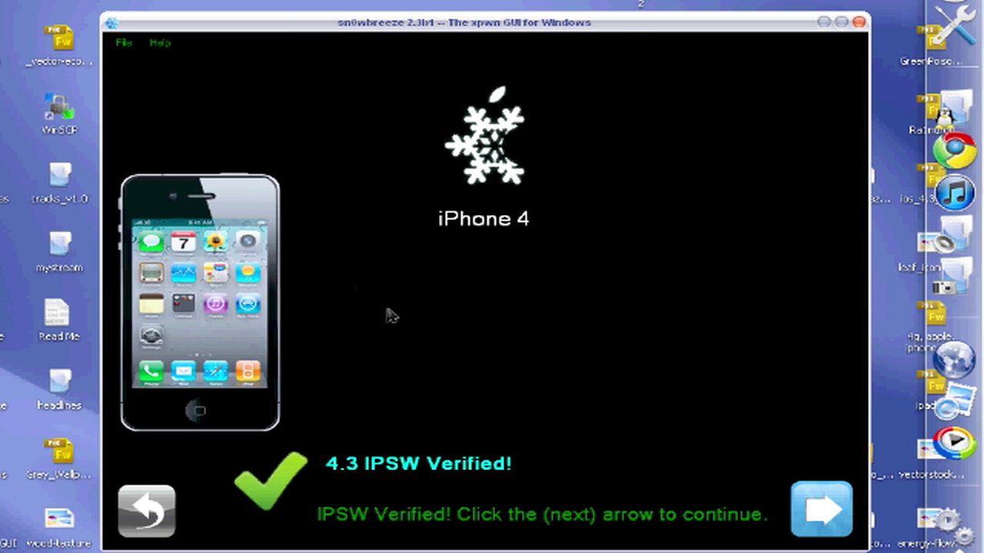
- Continue past the IPSW verification and choose Expert Mode for the customization
{"action": "left_click", "coordinate": [819, 511]}
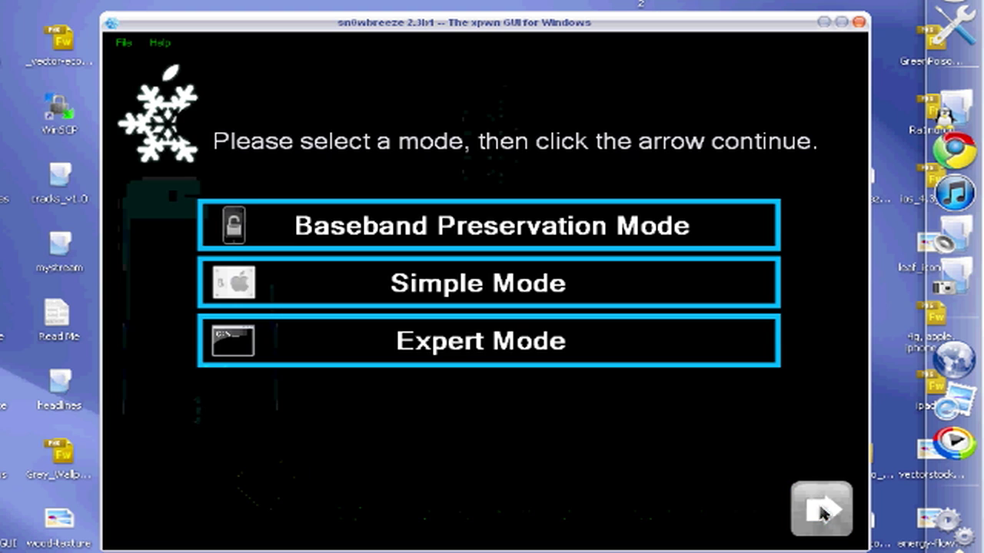
{"action": "left_click", "coordinate": [435, 344]}
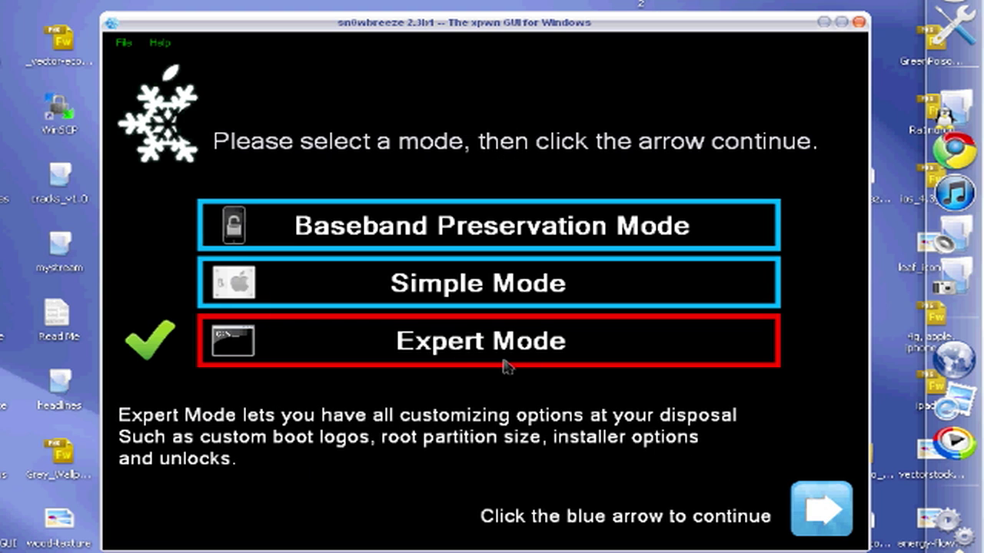
{"action": "left_click", "coordinate": [813, 507]}
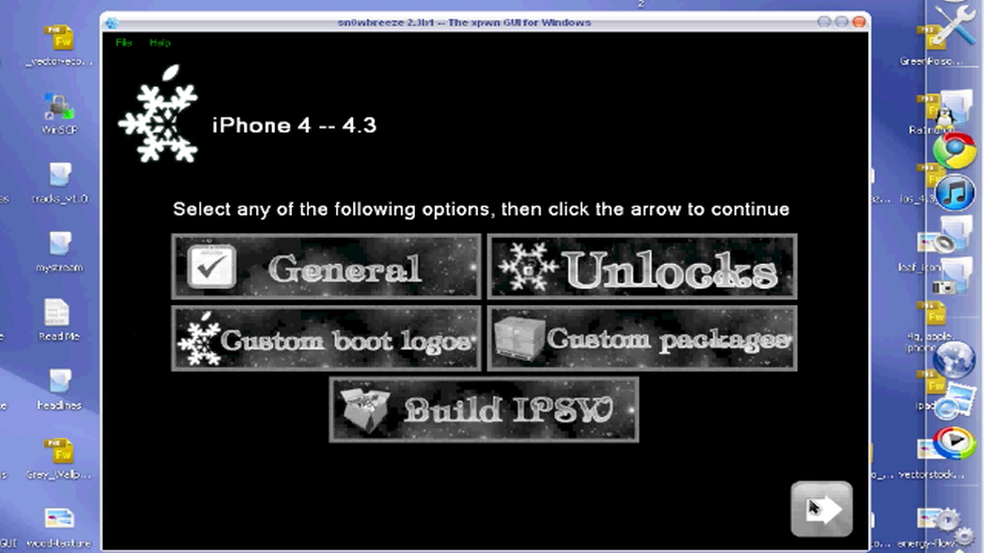
- Build the custom IPSW with the Build IPSW option and proceed to the instructions for putting the device in a restorable state
{"action": "left_click", "coordinate": [473, 412]}
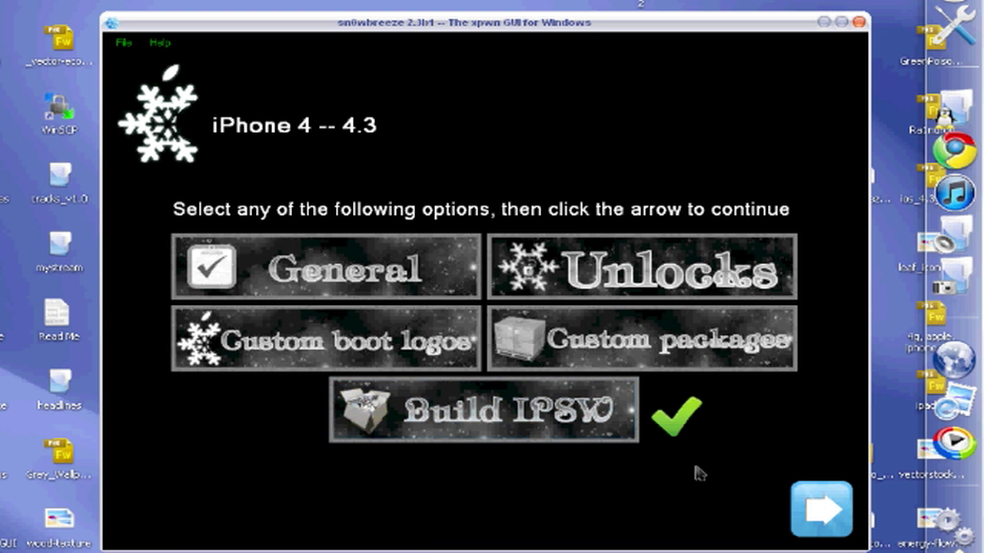
{"action": "left_click", "coordinate": [805, 519]}
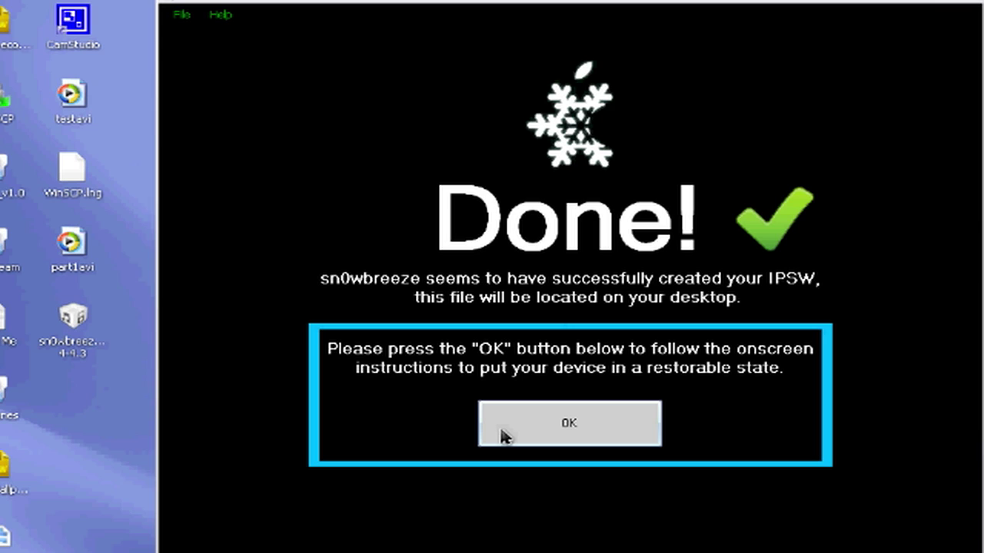
{"action": "left_click", "coordinate": [551, 421]}
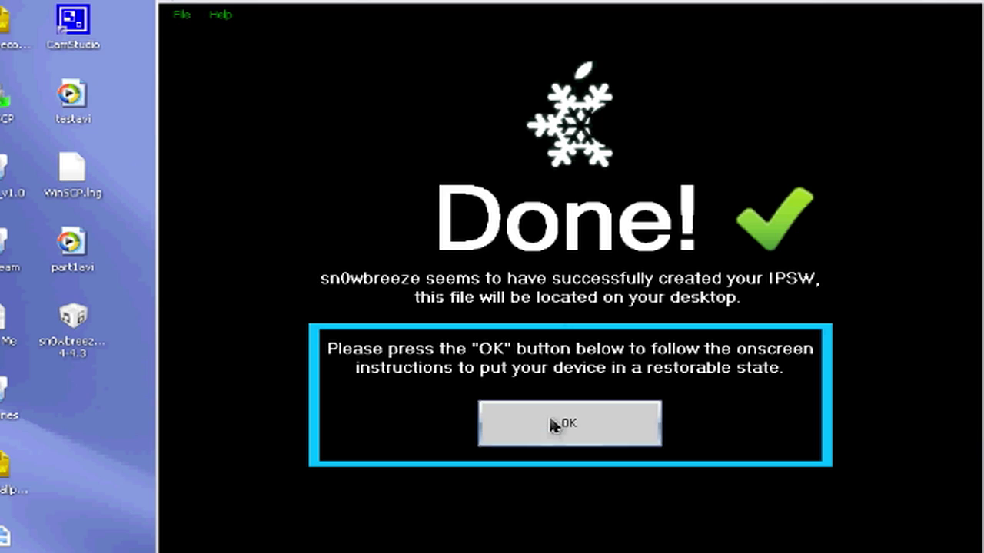
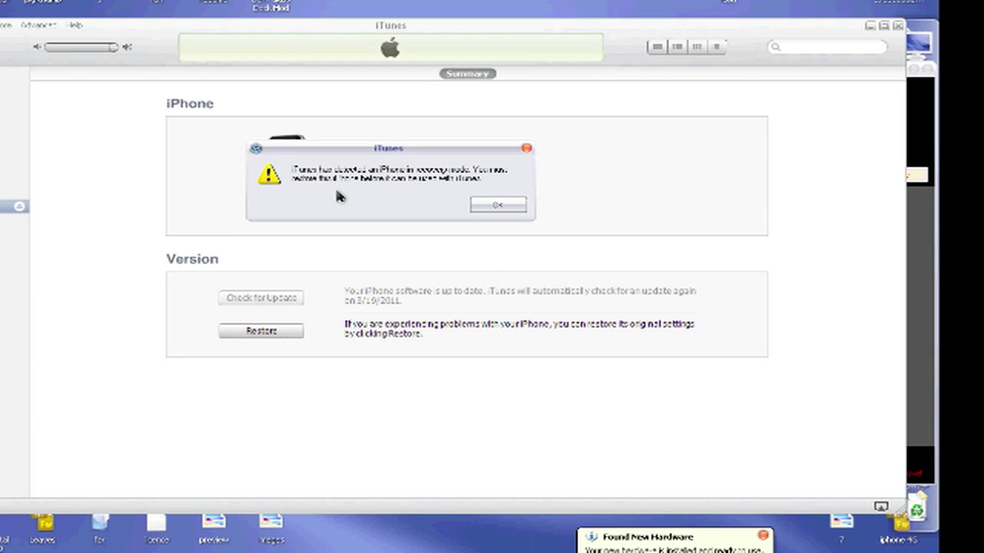
- In iTunes, dismiss the recovery mode alert and restore the iPhone from the sn0wbreeze_iPhone 4-4.3 firmware file on the Desktop
{"action": "left_click", "coordinate": [492, 206]}
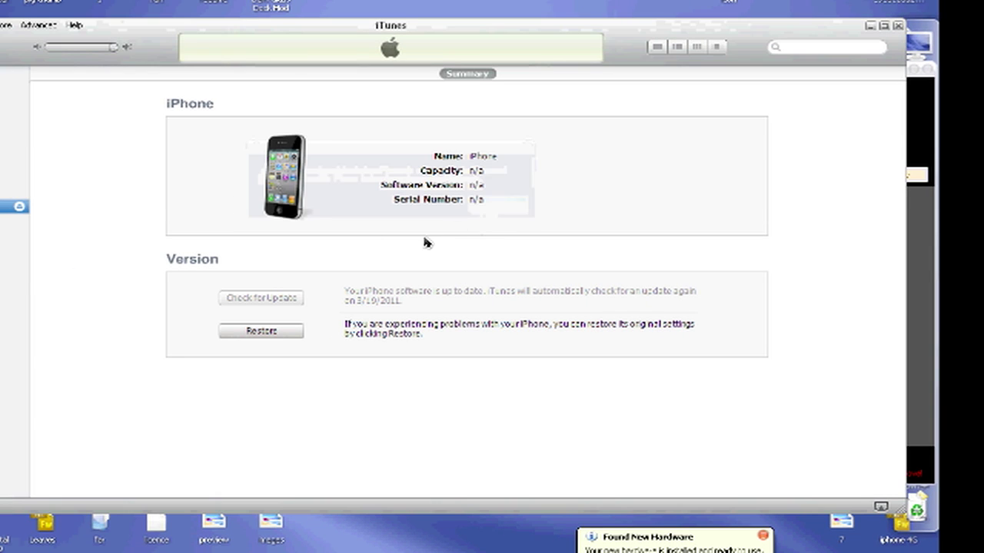
{"action": "left_click", "coordinate": [269, 331], "text": "shift"}
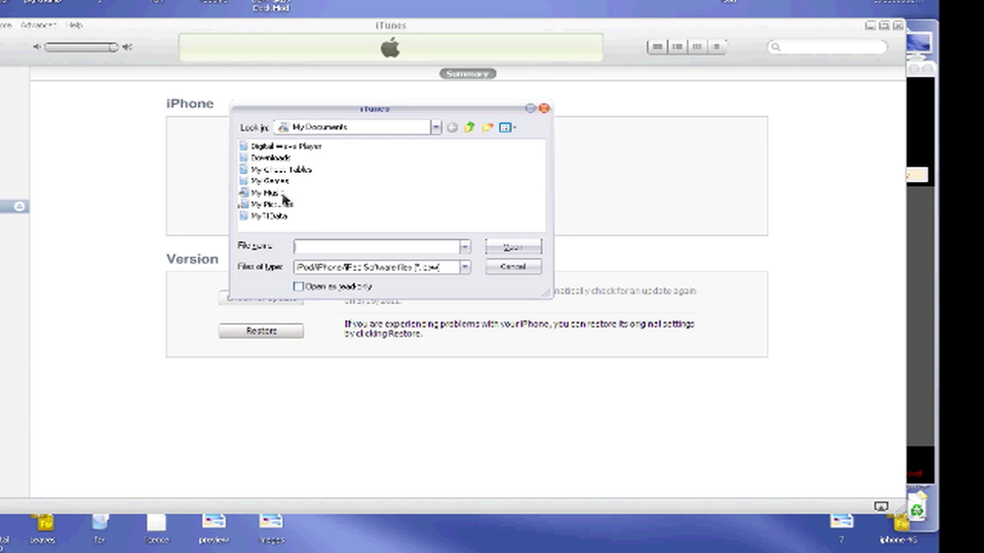
{"action": "left_click", "coordinate": [442, 131]}
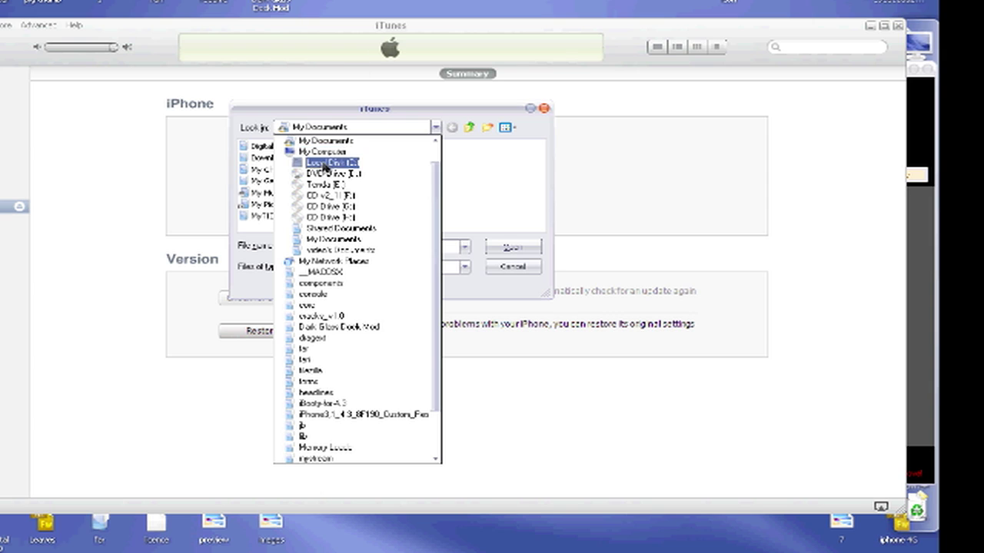
{"action": "scroll", "coordinate": [322, 153], "scroll_direction": "down", "scroll_amount": 2}
{"action": "scroll", "coordinate": [321, 154], "scroll_direction": "up", "scroll_amount": 3}
{"action": "left_click", "coordinate": [321, 154]}
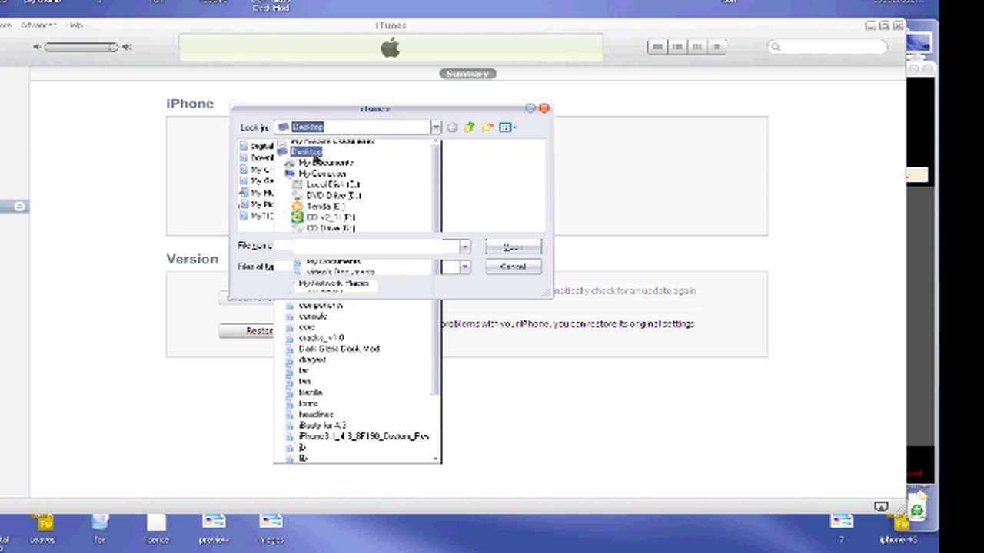
{"action": "left_click_drag", "start_coordinate": [313, 226], "coordinate": [527, 225]}
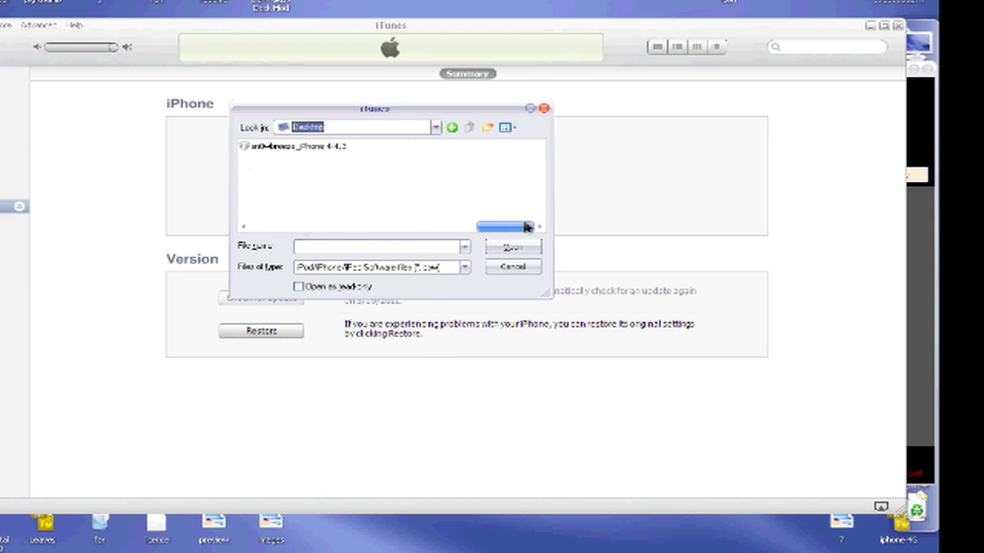
{"action": "left_click", "coordinate": [303, 150]}
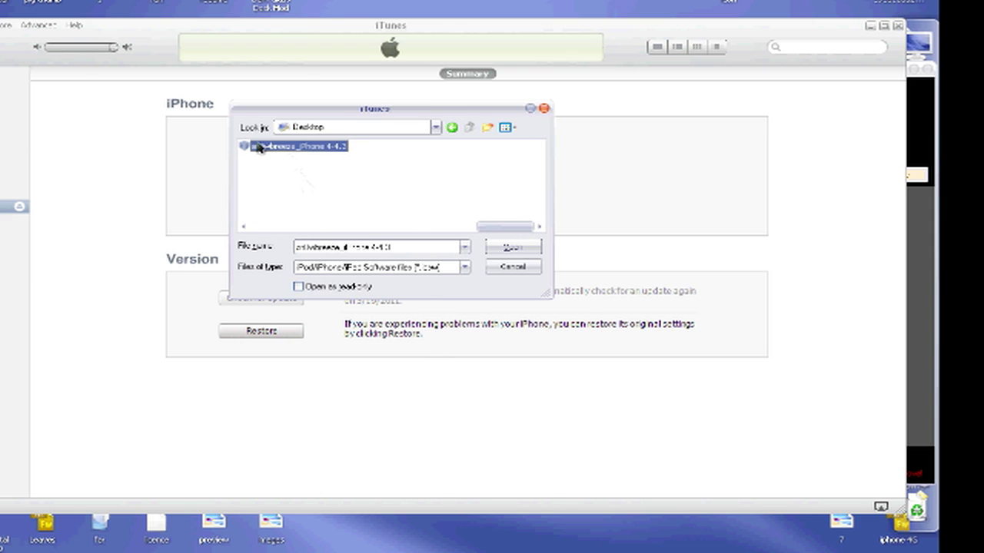
{"action": "left_click", "coordinate": [513, 248]}
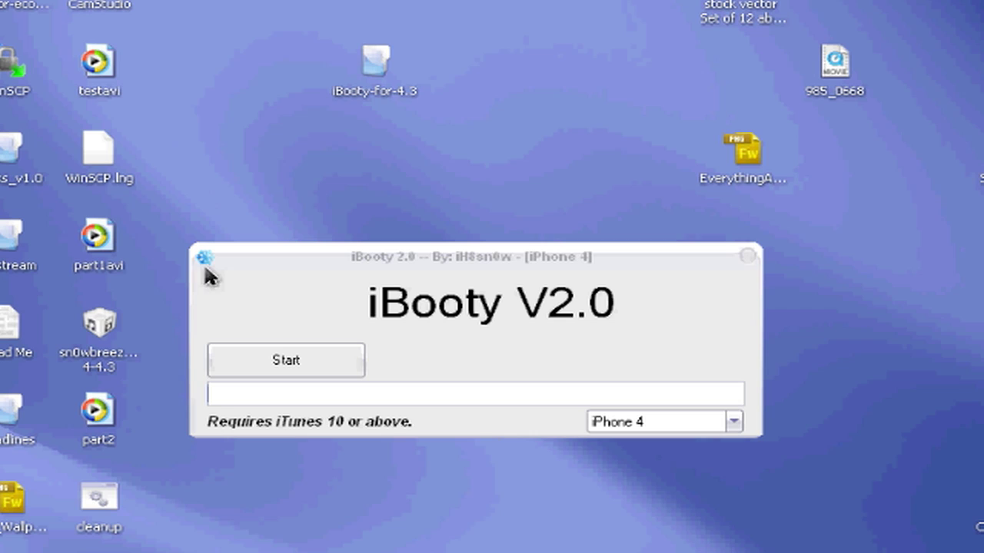
- Look at the iBooty program inside the desktop folder iBooty-for-4.3, and close the folder
{"action": "double_click", "coordinate": [372, 70]}
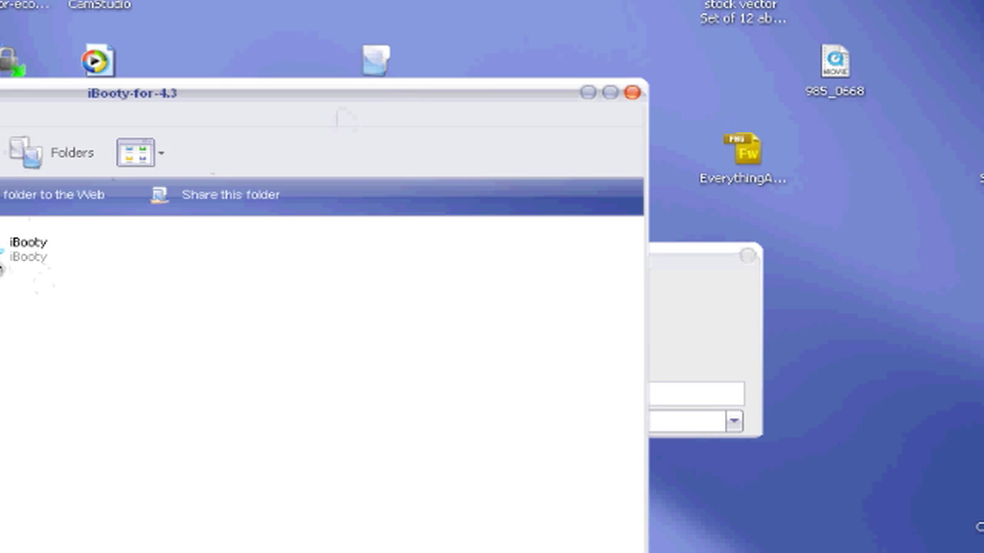
{"action": "left_click", "coordinate": [3, 261]}
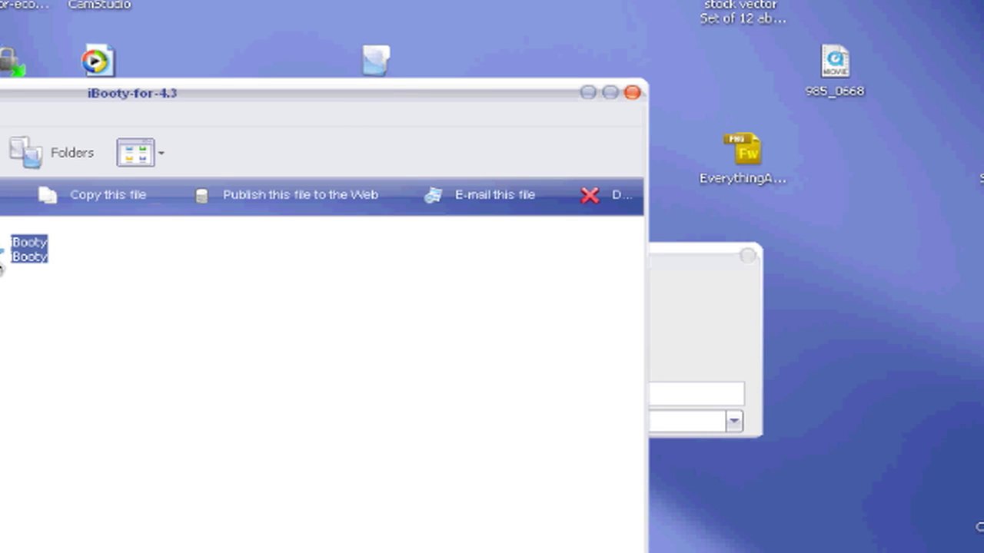
{"action": "left_click", "coordinate": [631, 93]}
- Start the iBooty boot process with iPhone 4 as the device, and dismiss the recovery mode alert in iTunes
{"action": "left_click", "coordinate": [597, 420]}
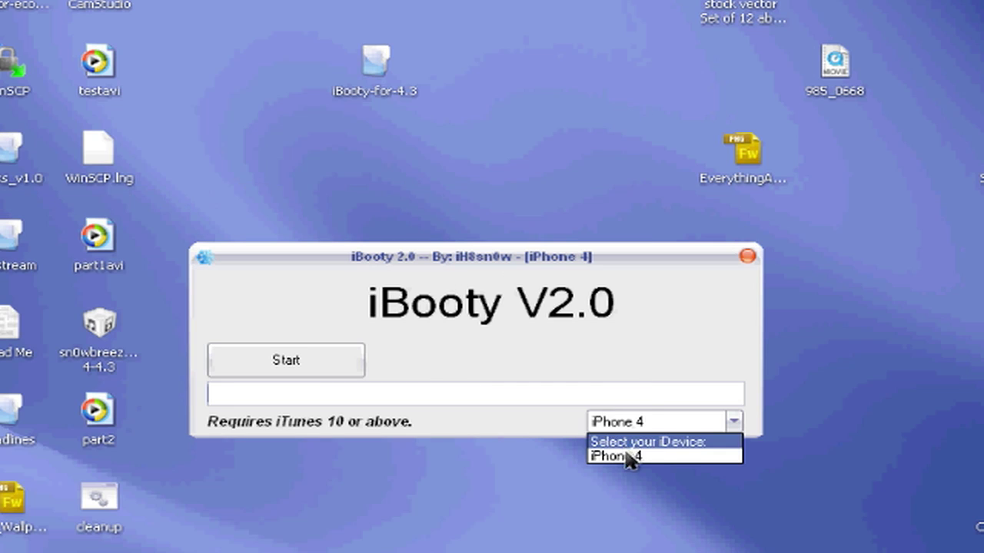
{"action": "left_click", "coordinate": [628, 457]}
{"action": "left_click", "coordinate": [342, 365]}
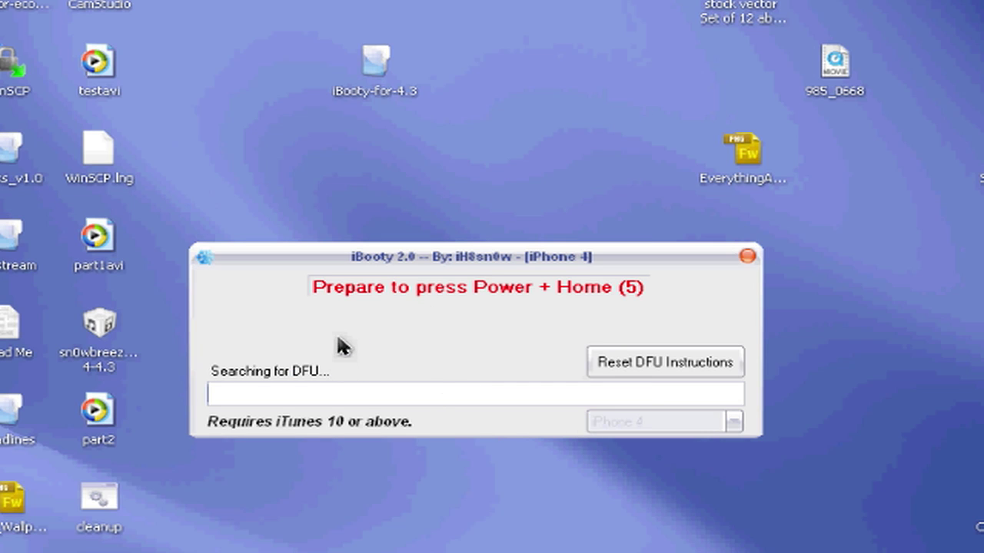
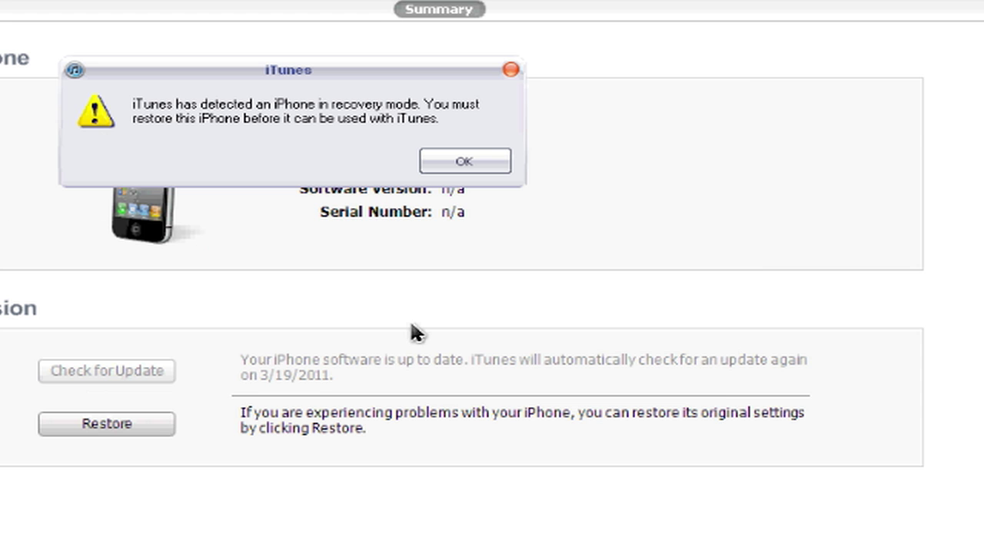
{"action": "left_click", "coordinate": [461, 161]}
{"action": "left_click", "coordinate": [456, 160]}
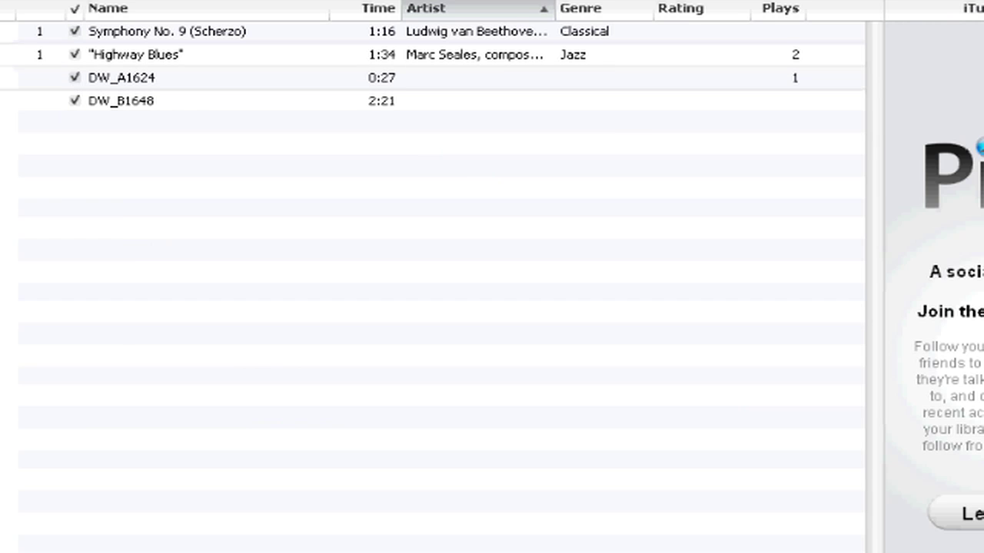